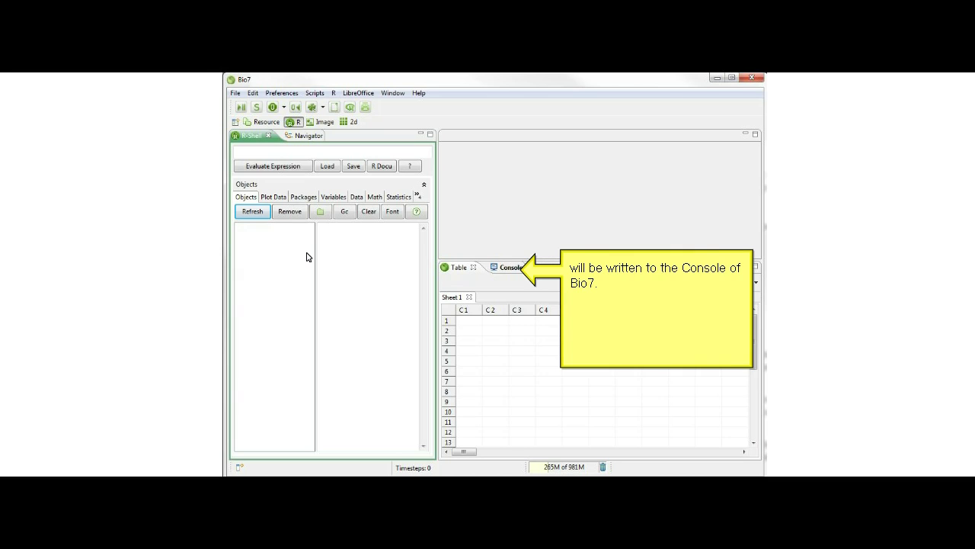
Refresh the list of attached R packages in the R-Shell and check the actions available for the stats package
{"action": "left_click", "coordinate": [272, 196]}
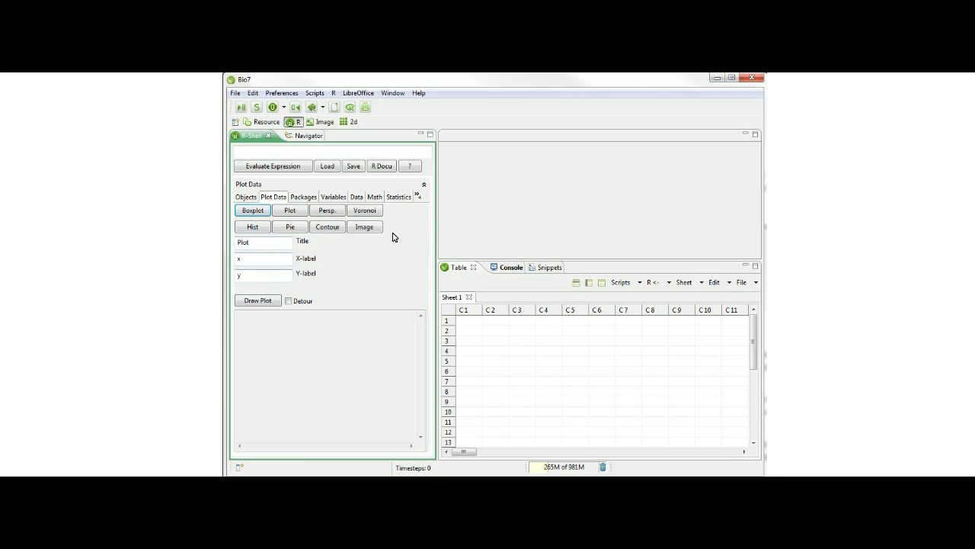
{"action": "left_click", "coordinate": [306, 196]}
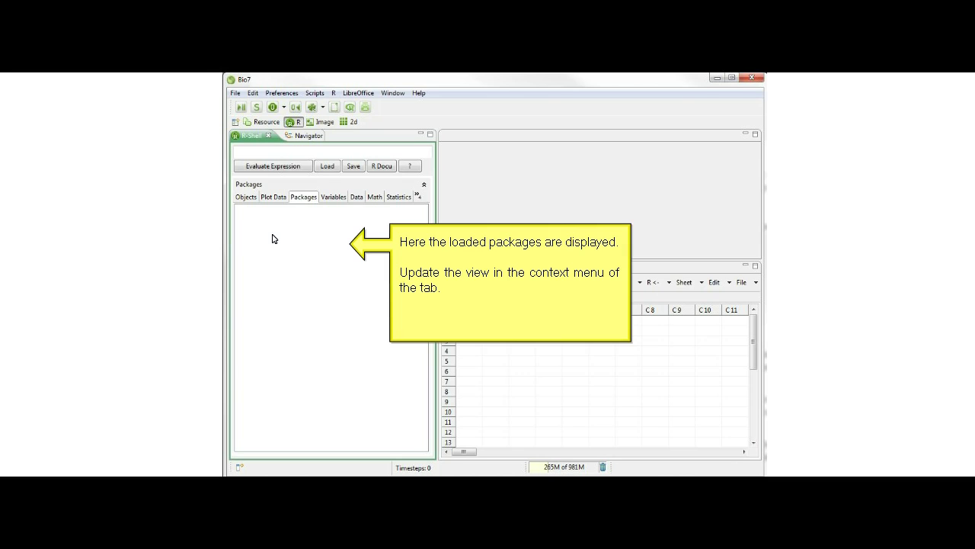
{"action": "right_click", "coordinate": [273, 238]}
{"action": "left_click", "coordinate": [296, 255]}
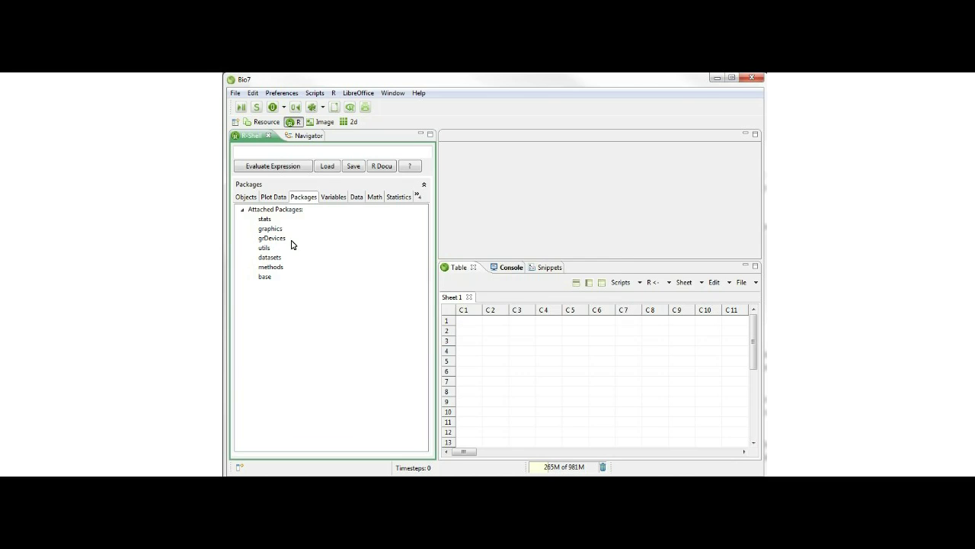
{"action": "right_click", "coordinate": [276, 219]}
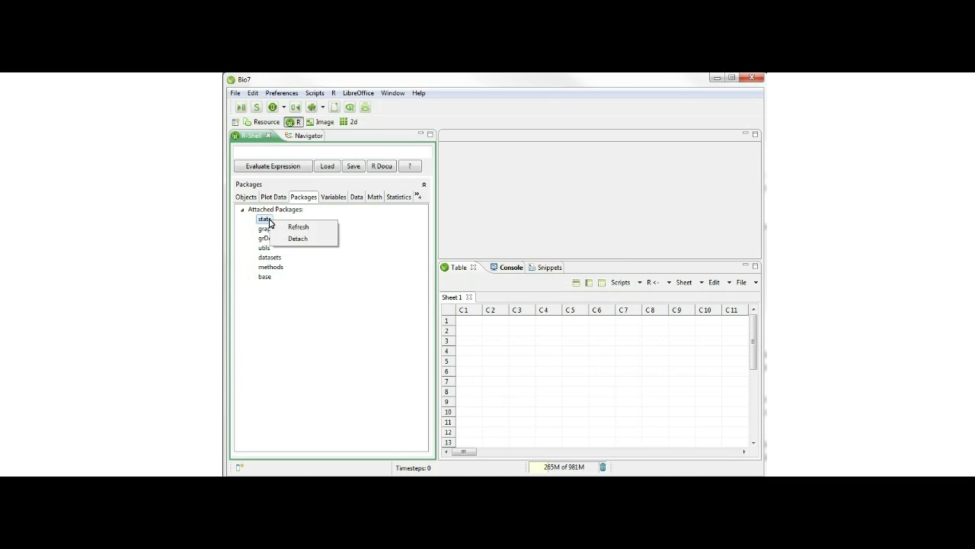
{"action": "left_click", "coordinate": [290, 304]}
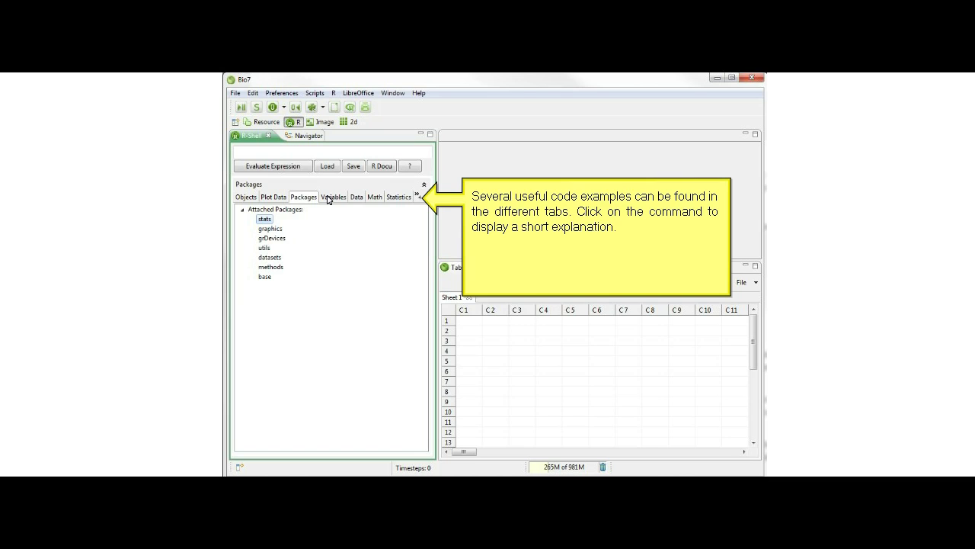
Browse the R-Shell's example commands for variables, data, math and statistics, including the explanation of help.start()
{"action": "left_click", "coordinate": [329, 198]}
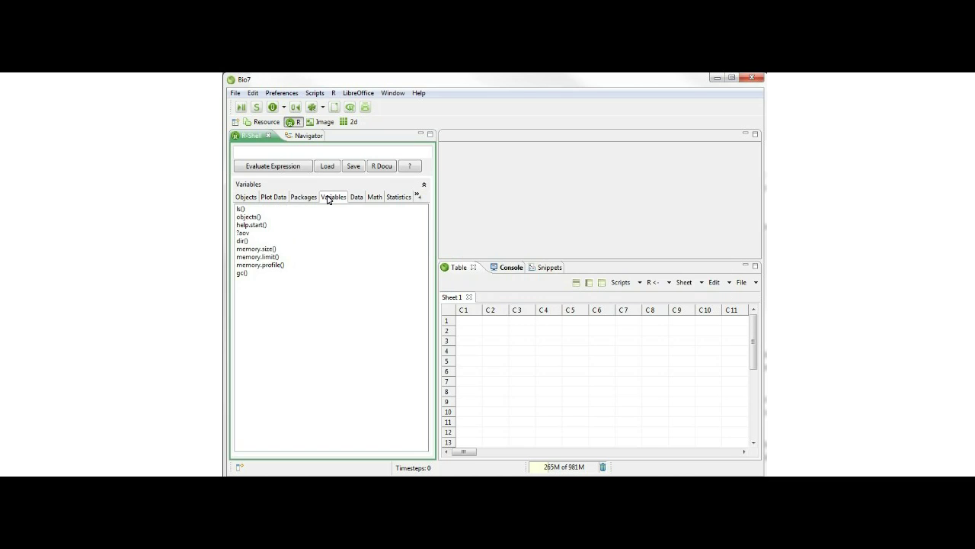
{"action": "left_click", "coordinate": [252, 226]}
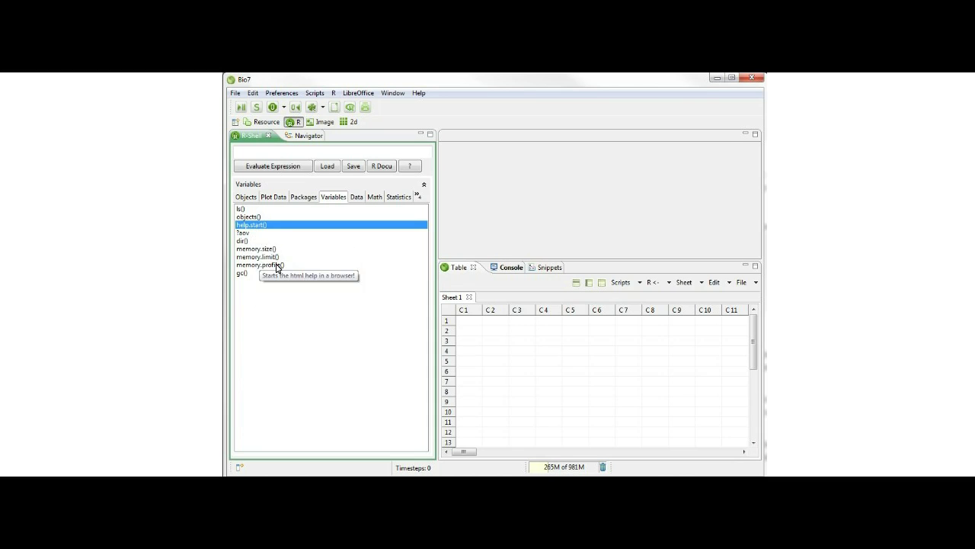
{"action": "left_click", "coordinate": [356, 197]}
{"action": "left_click", "coordinate": [375, 197]}
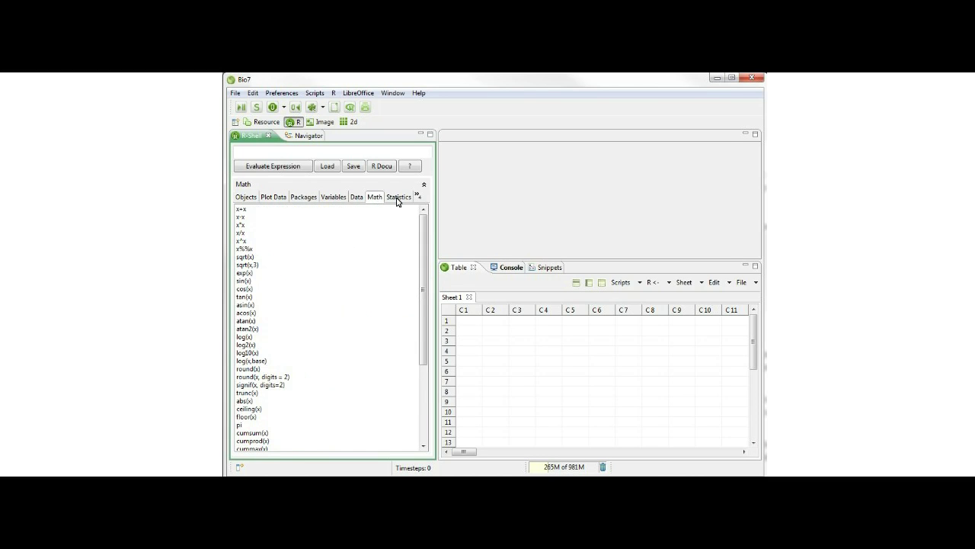
{"action": "left_click", "coordinate": [400, 198]}
{"action": "left_click", "coordinate": [245, 198]}
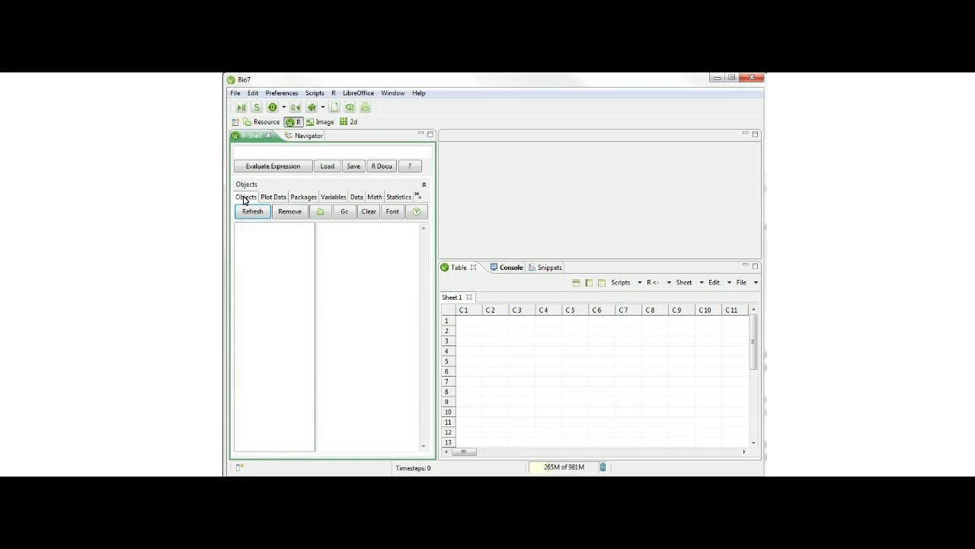
Evaluate the example data commands that assign the numeric vectors x and y
{"action": "left_click", "coordinate": [358, 197]}
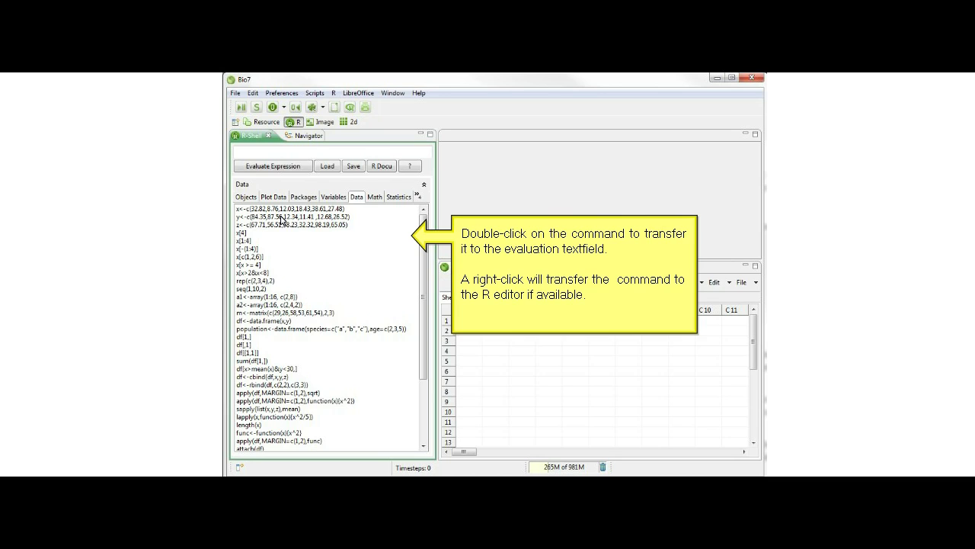
{"action": "double_click", "coordinate": [282, 209]}
{"action": "left_click", "coordinate": [272, 166]}
{"action": "double_click", "coordinate": [278, 217]}
{"action": "left_click", "coordinate": [274, 166]}
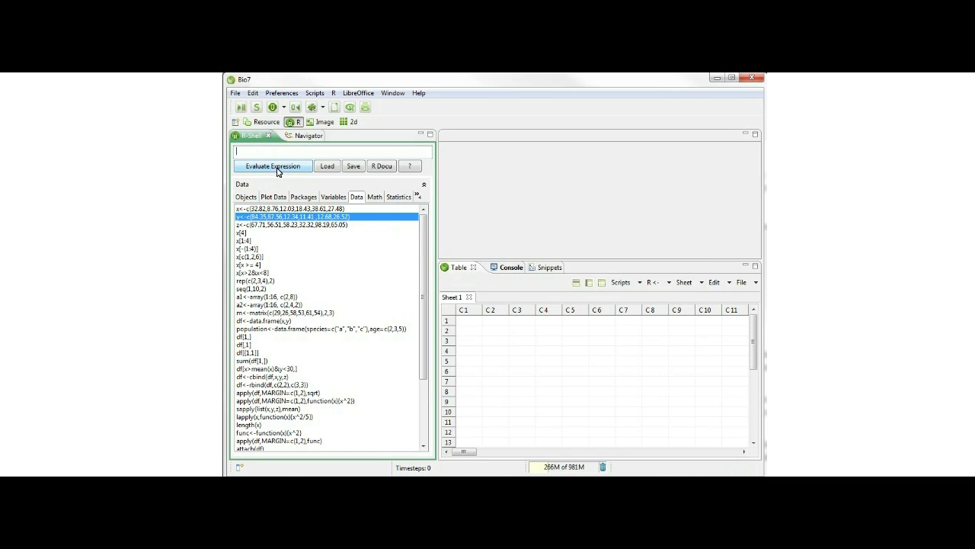
Refresh the workspace objects and show the values of x
{"action": "left_click", "coordinate": [246, 198]}
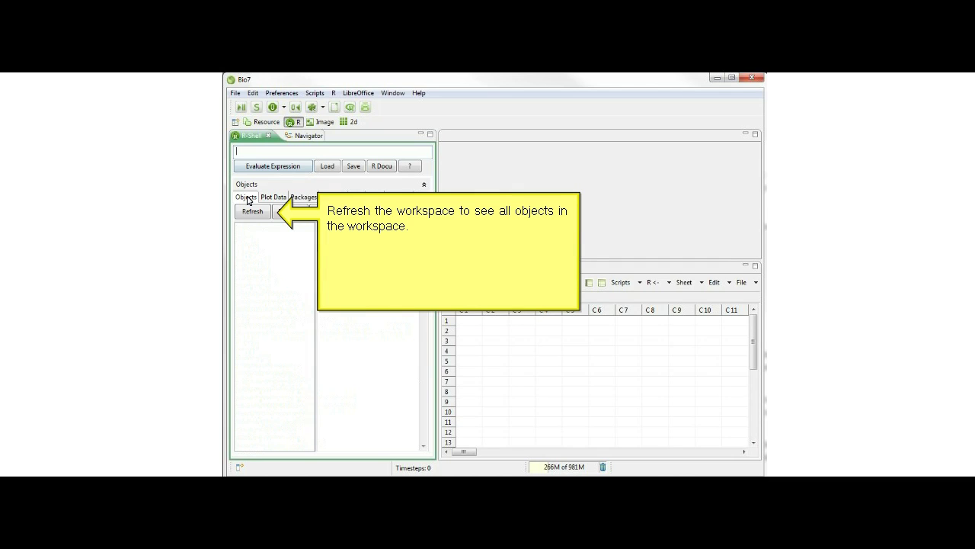
{"action": "left_click", "coordinate": [253, 212]}
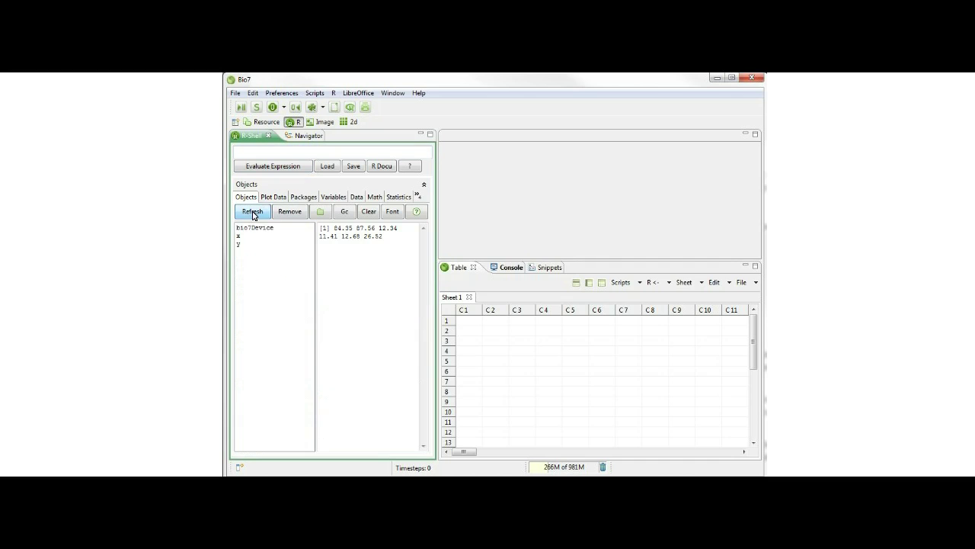
{"action": "left_click", "coordinate": [239, 237]}
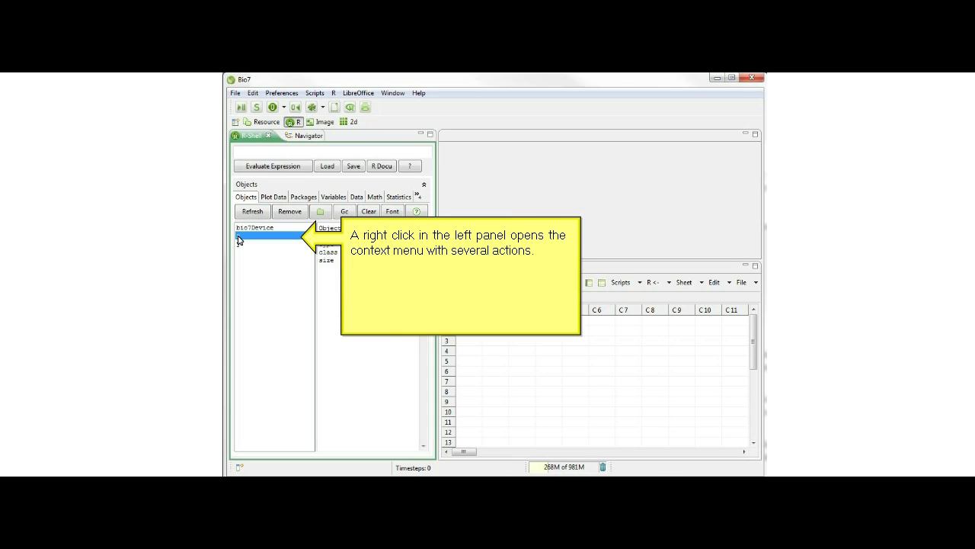
{"action": "right_click", "coordinate": [238, 238]}
{"action": "left_click", "coordinate": [253, 247]}
Display the statistical summary of the workspace object y
{"action": "left_click", "coordinate": [240, 244]}
{"action": "right_click", "coordinate": [242, 245]}
{"action": "left_click", "coordinate": [263, 264]}
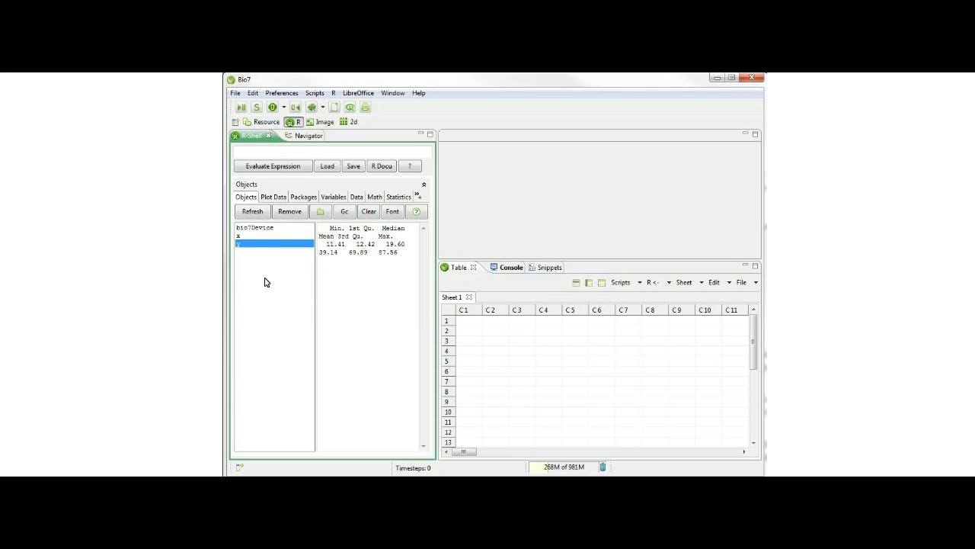
Transfer vector y to the table twice: across row 3 starting in column C2, and down column C2 starting at row 3
{"action": "left_click", "coordinate": [240, 243]}
{"action": "right_click", "coordinate": [243, 246]}
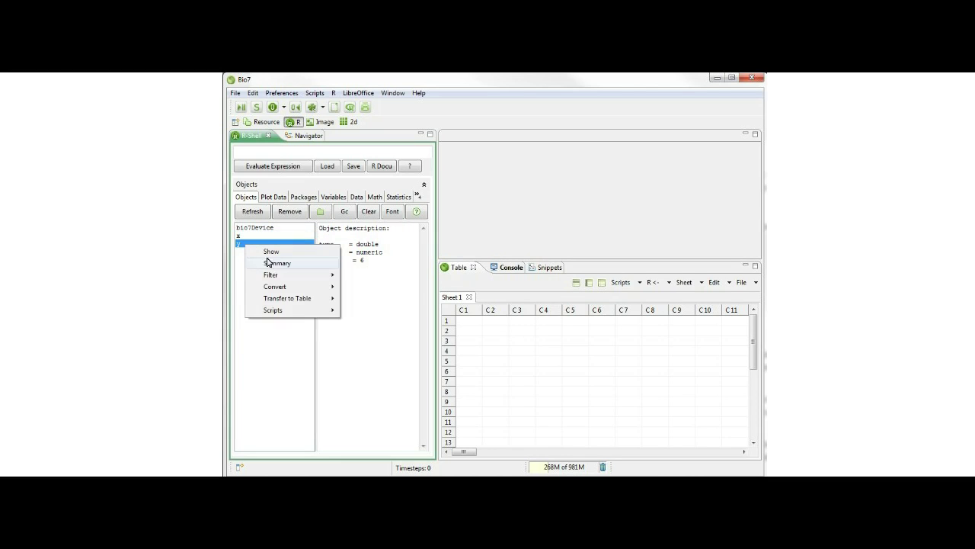
{"action": "mouse_move", "coordinate": [291, 300]}
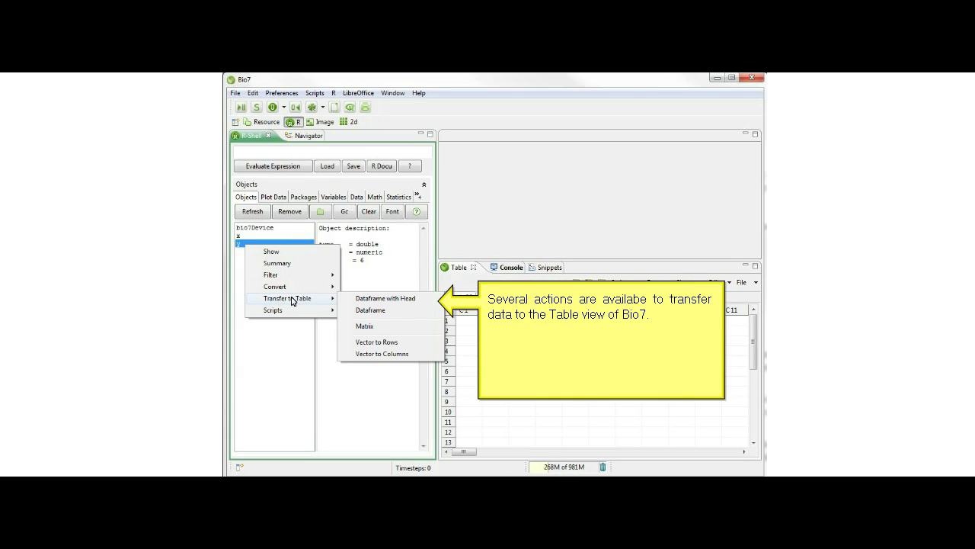
{"action": "left_click", "coordinate": [374, 353]}
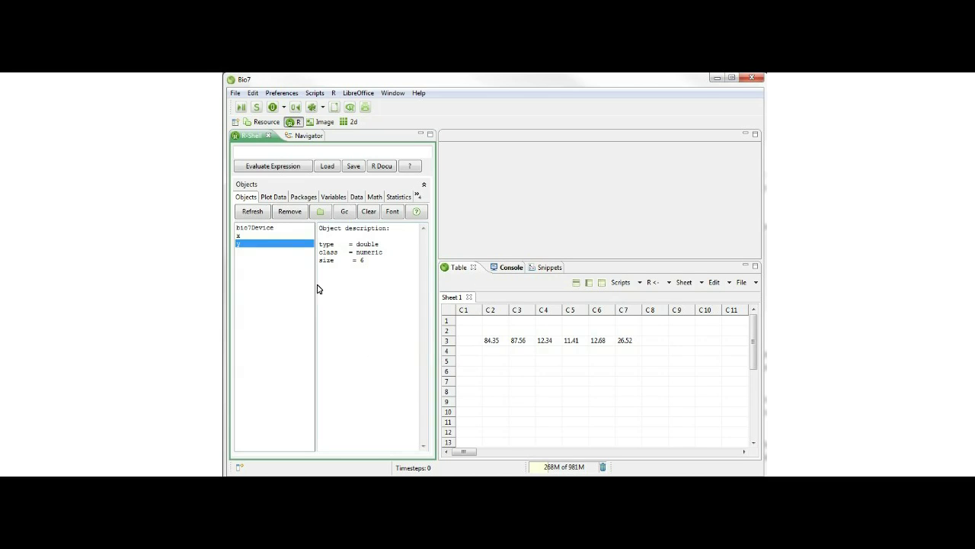
{"action": "right_click", "coordinate": [289, 244]}
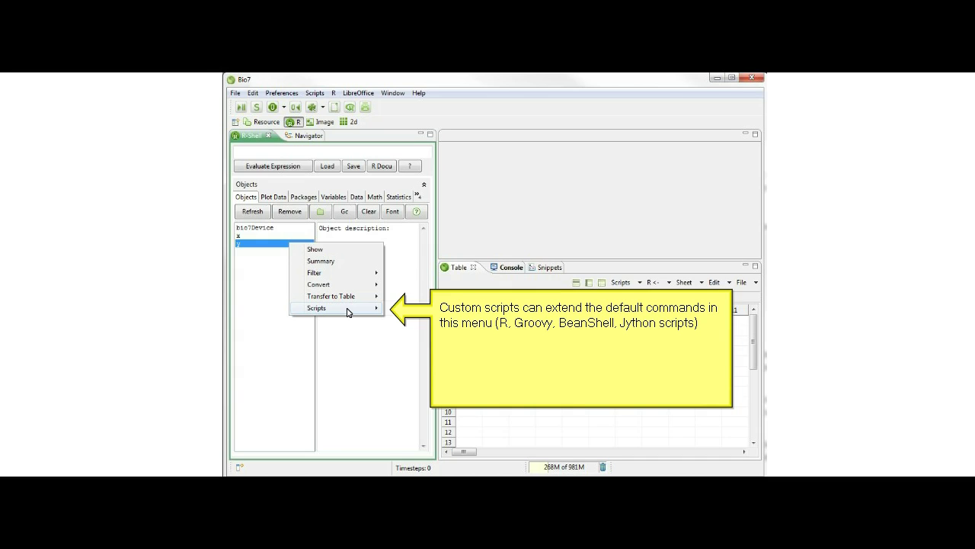
{"action": "left_click", "coordinate": [404, 350]}
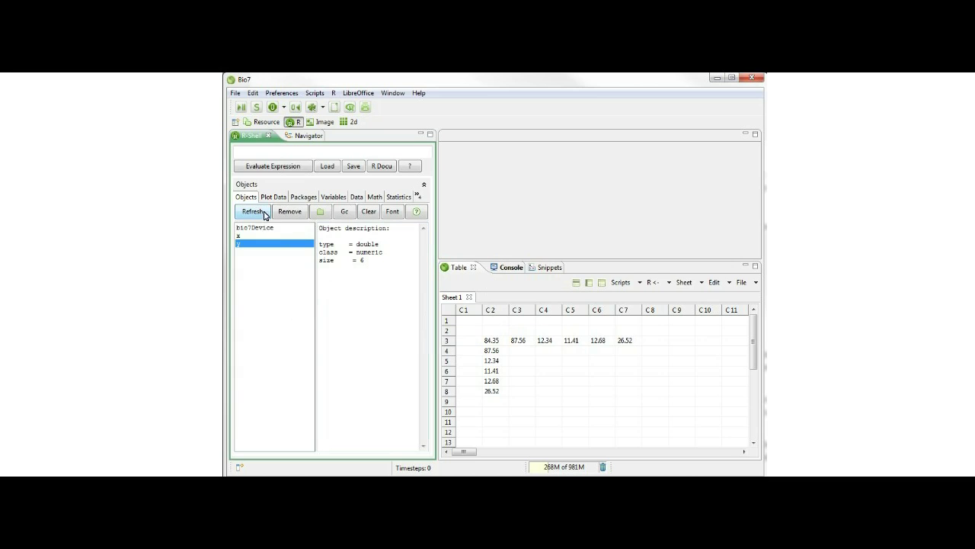
Plot the workspace objects x and y together and fit the resulting image in the ImageJ canvas
{"action": "left_click", "coordinate": [246, 237]}
{"action": "left_click", "coordinate": [242, 244], "text": "ctrl"}
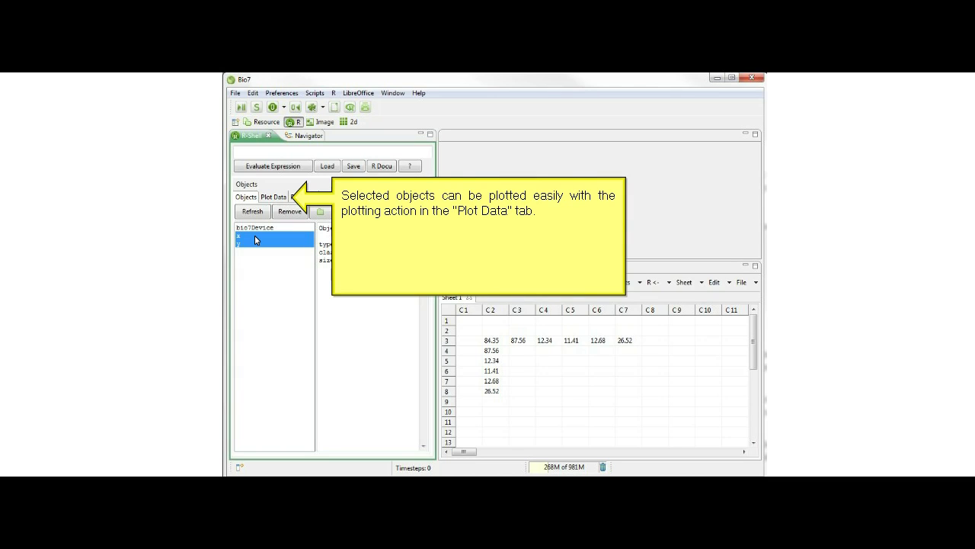
{"action": "left_click", "coordinate": [274, 197]}
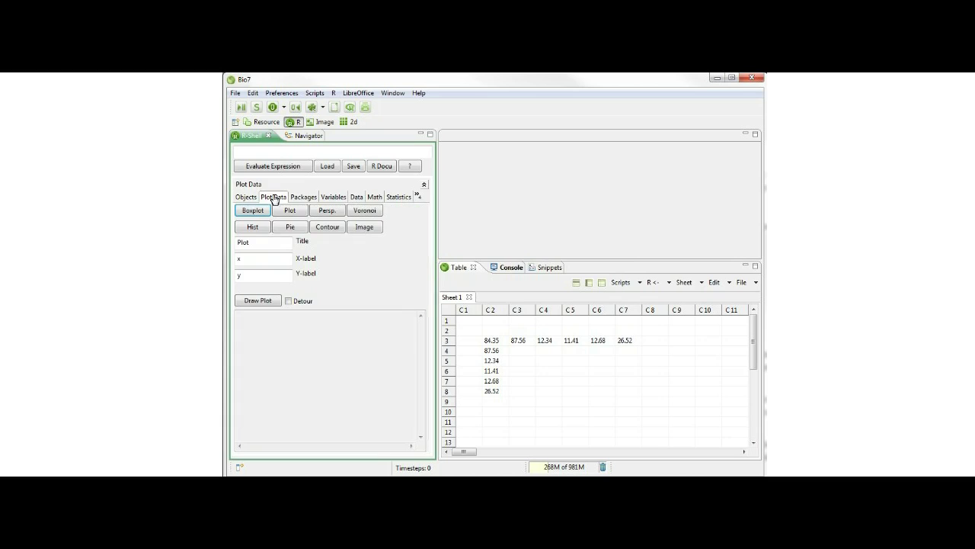
{"action": "left_click", "coordinate": [287, 212]}
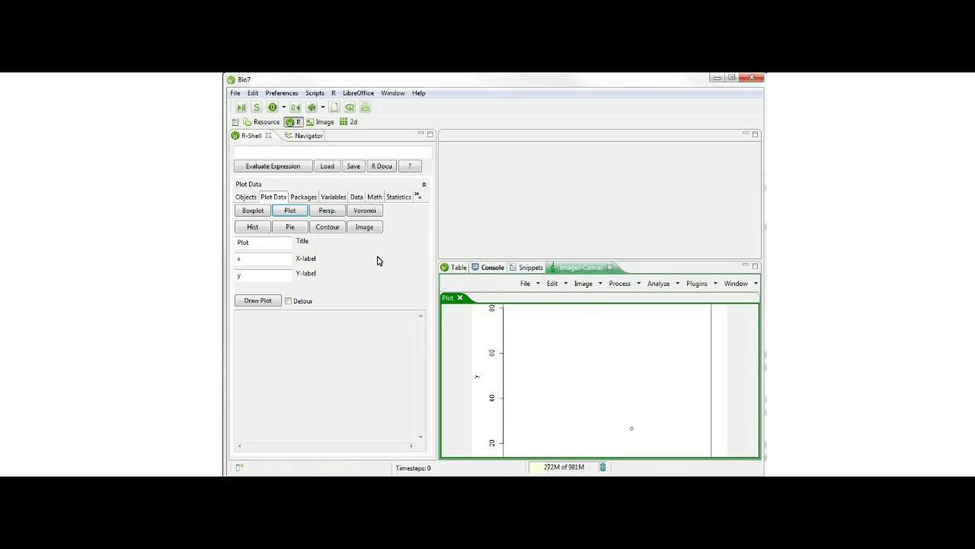
{"action": "key", "text": "minus"}
{"action": "key", "text": "minus"}
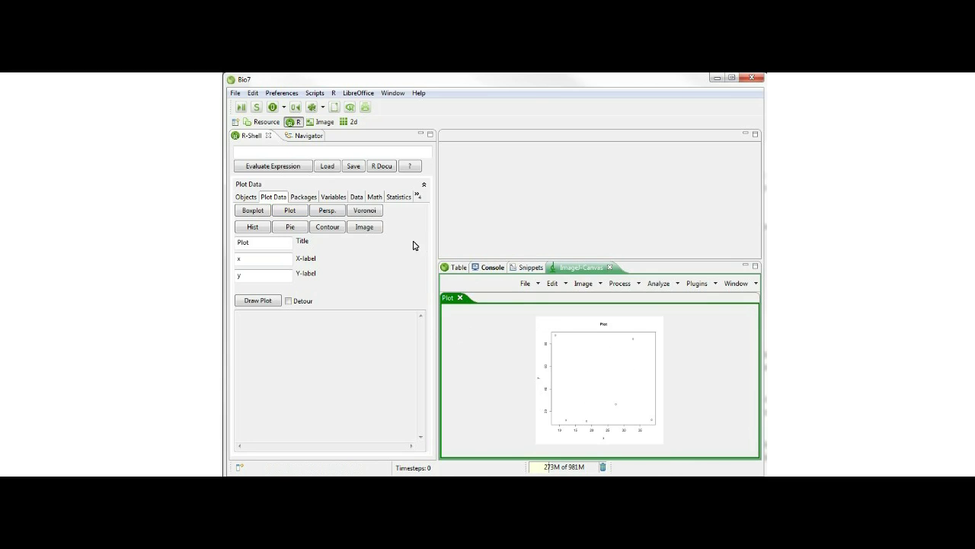
Refresh the workspace, select x and y, and generate their editable plot command with the Detour option enabled
{"action": "left_click", "coordinate": [252, 196]}
{"action": "left_click", "coordinate": [256, 212]}
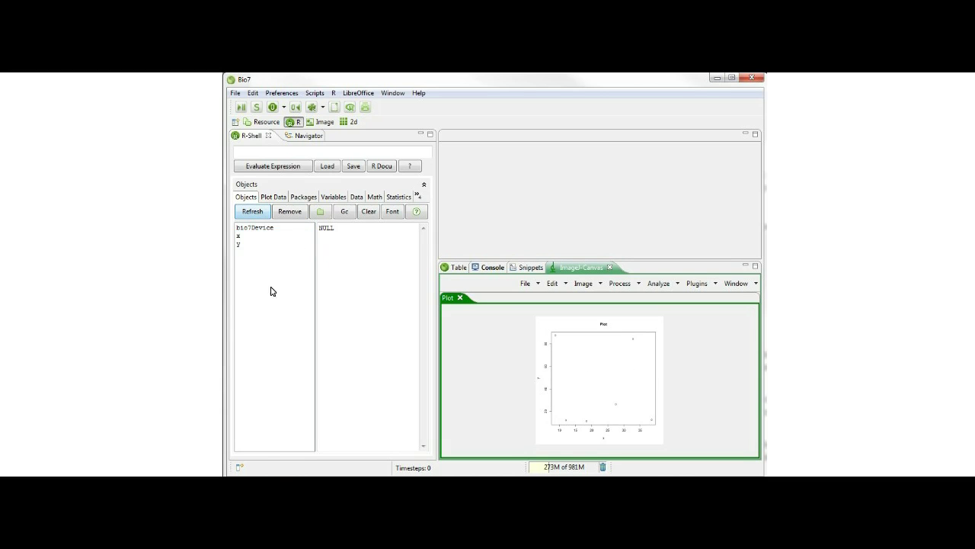
{"action": "left_click", "coordinate": [272, 197]}
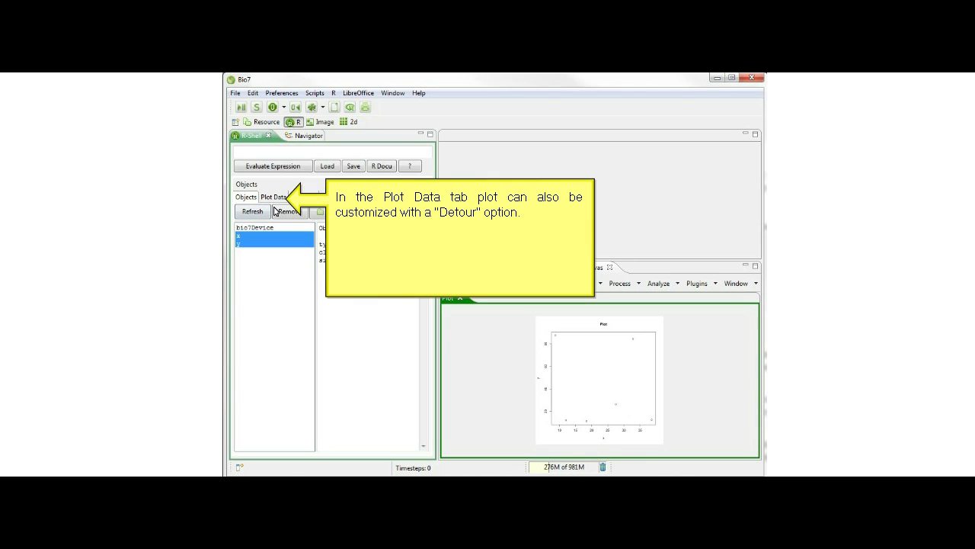
{"action": "left_click", "coordinate": [272, 197]}
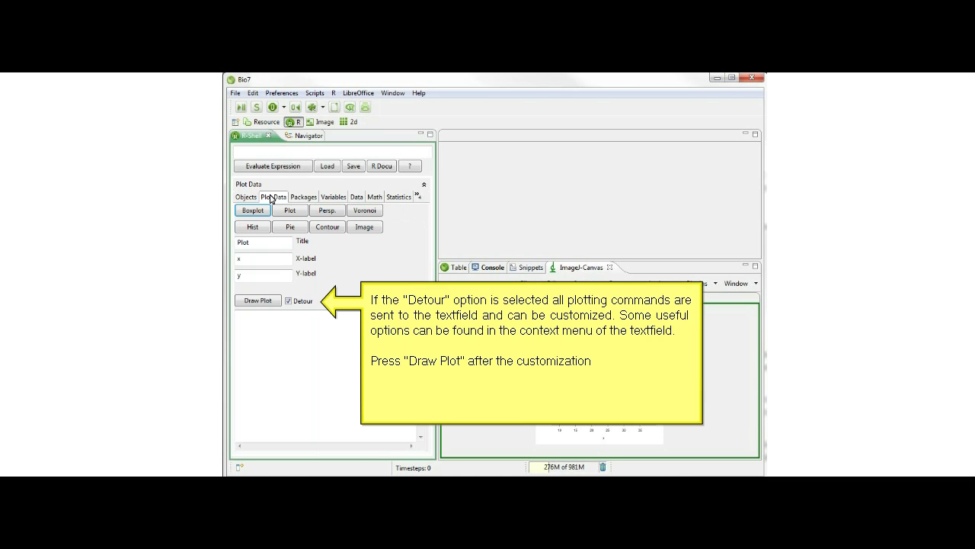
{"action": "left_click", "coordinate": [291, 212]}
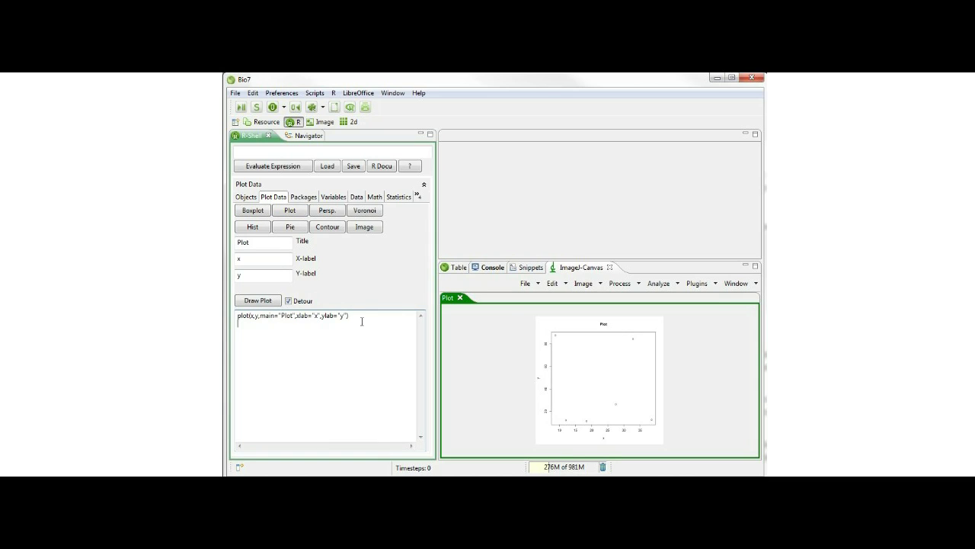
Review the customization options offered for the plot command and disable the Detour option
{"action": "right_click", "coordinate": [260, 329]}
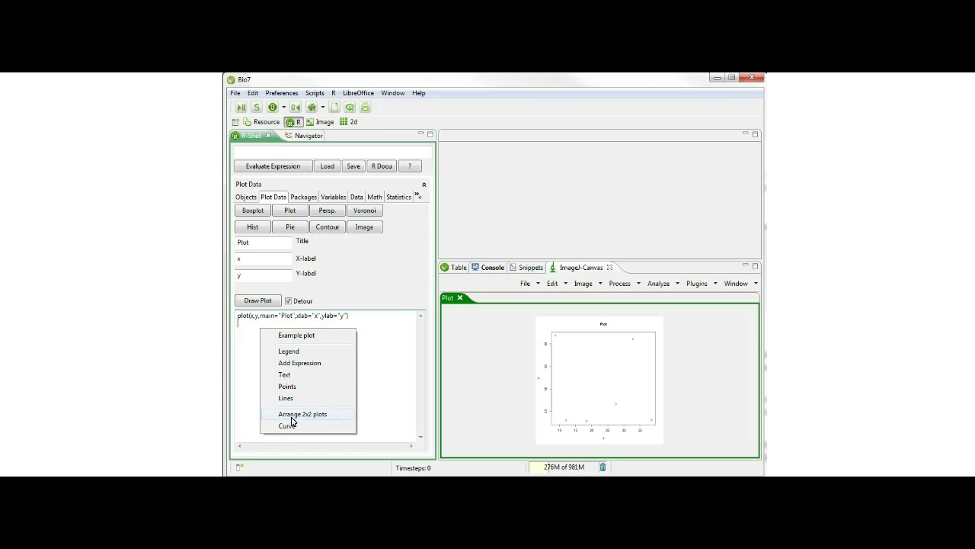
{"action": "left_click", "coordinate": [239, 366]}
{"action": "left_click", "coordinate": [288, 301]}
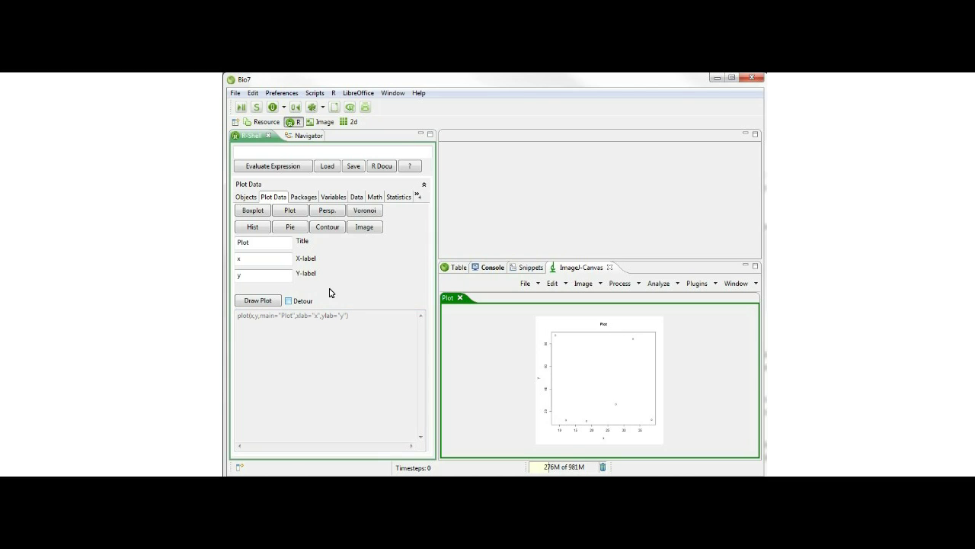
Return to the workspace objects and open the history of evaluated expressions
{"action": "left_click", "coordinate": [245, 197]}
{"action": "left_click", "coordinate": [260, 155]}
{"action": "key", "text": "Up"}
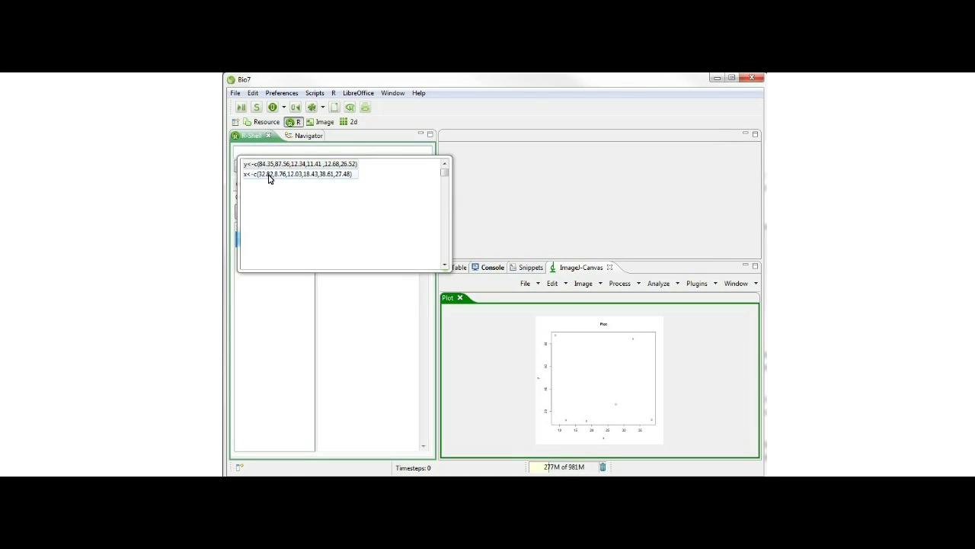
Open the R help page for aov from the expression field and read through it
{"action": "left_click", "coordinate": [262, 152]}
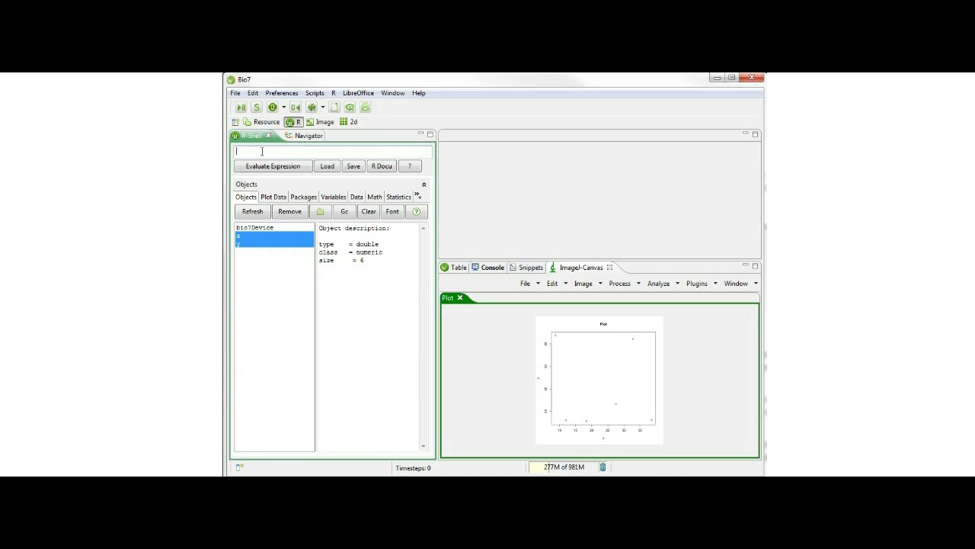
{"action": "type", "text": "ov"}
{"action": "left_click", "coordinate": [408, 167]}
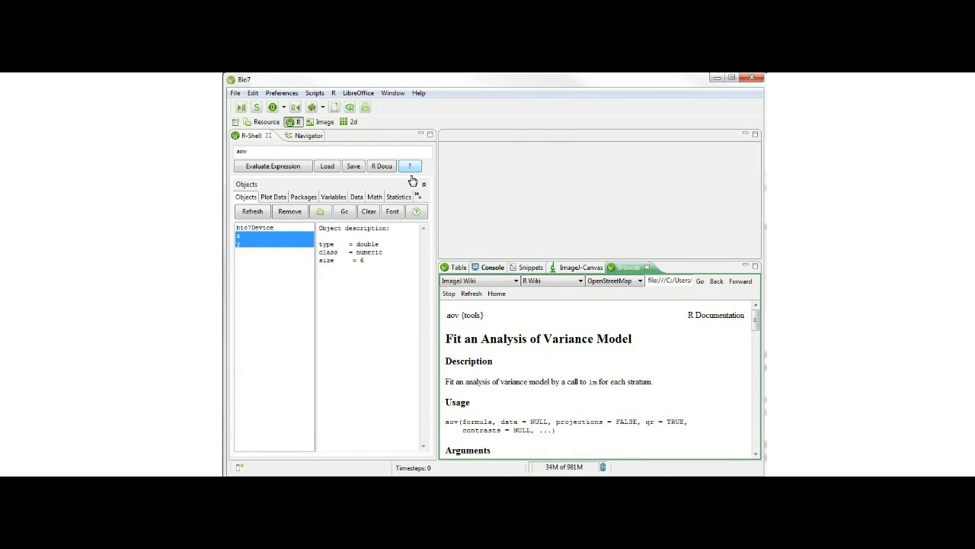
{"action": "scroll", "coordinate": [588, 369], "scroll_direction": "down", "scroll_amount": 10}
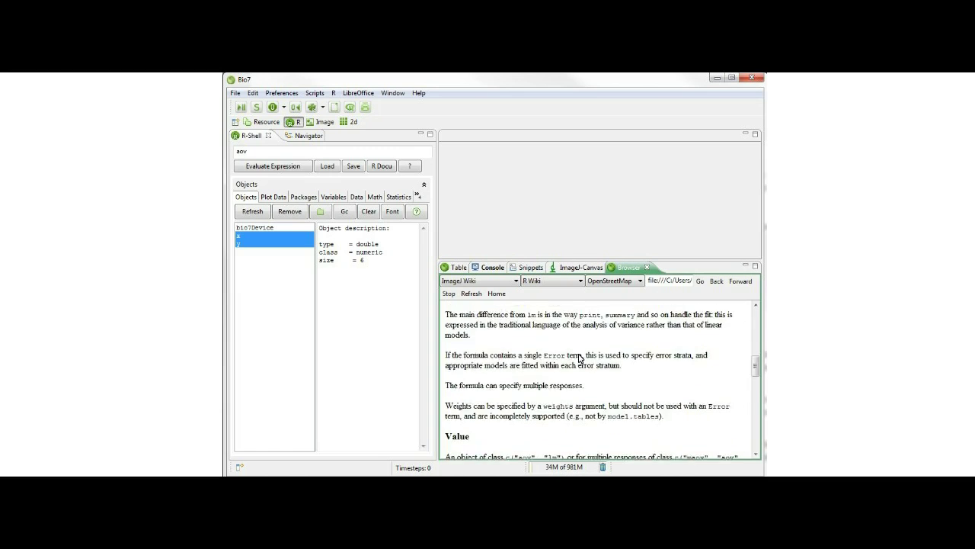